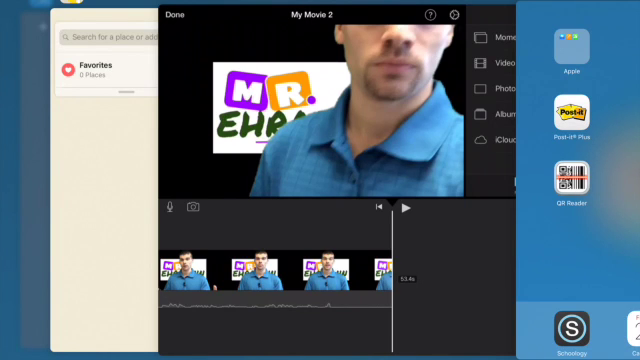
- Swipe the iMovie card up and out of the app switcher
left_click_drag(330, 200, 330, 20)
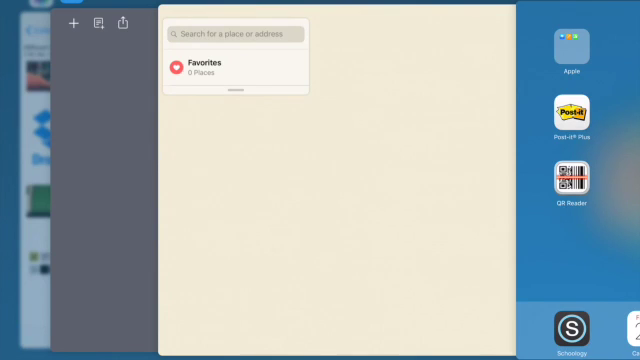
- Swipe away the Maps, Explain Everything and Photos cards in the switcher
left_click_drag(335, 200, 335, 20)
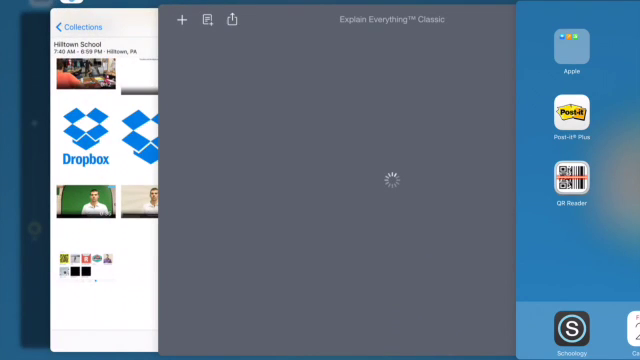
left_click_drag(340, 200, 340, 20)
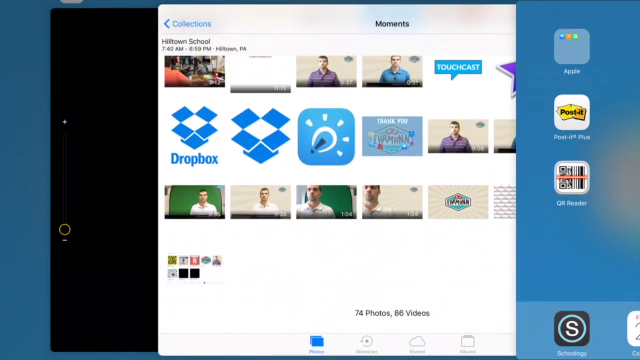
left_click_drag(340, 200, 325, 20)
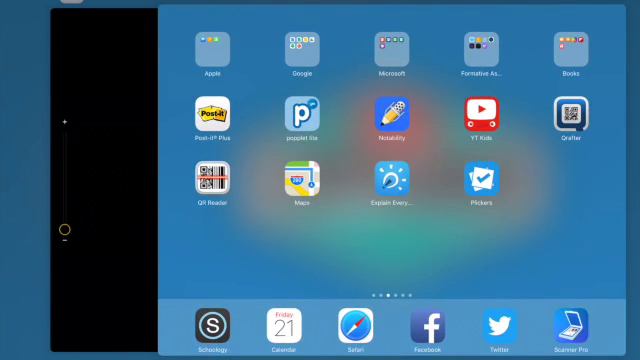